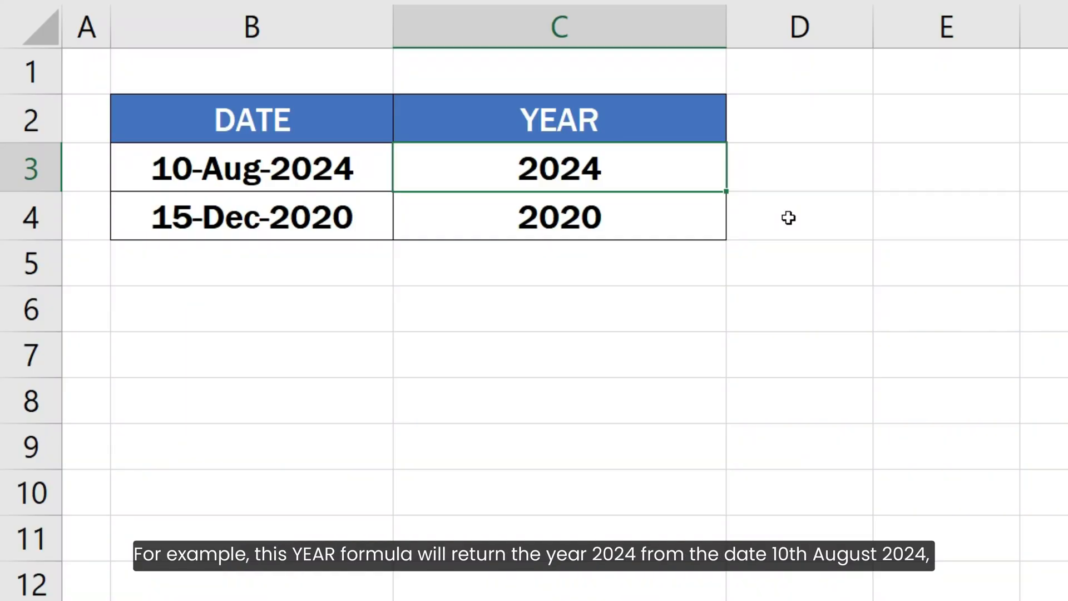
# Step: Inspect the YEAR formulas in C3 and C4 that extract the year from the dates
pyautogui.press('F2')
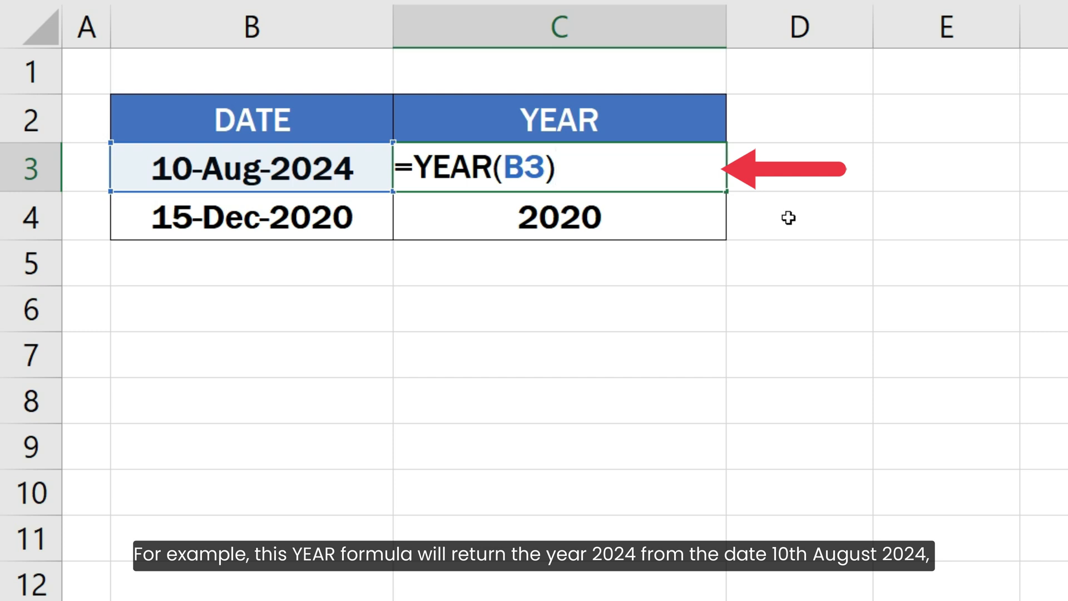
pyautogui.press('Return')
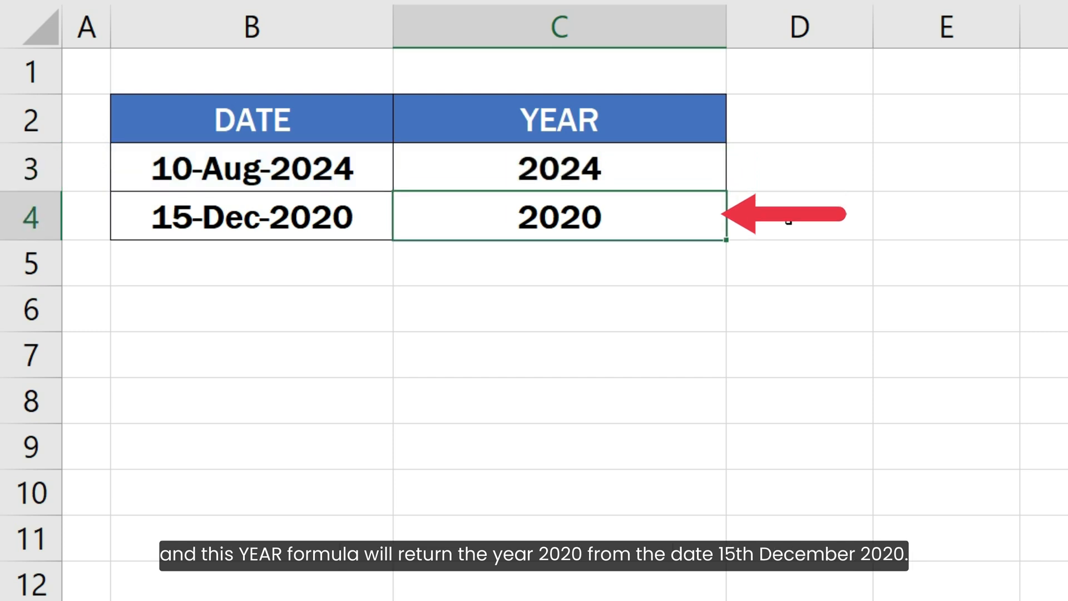
pyautogui.press('F2')
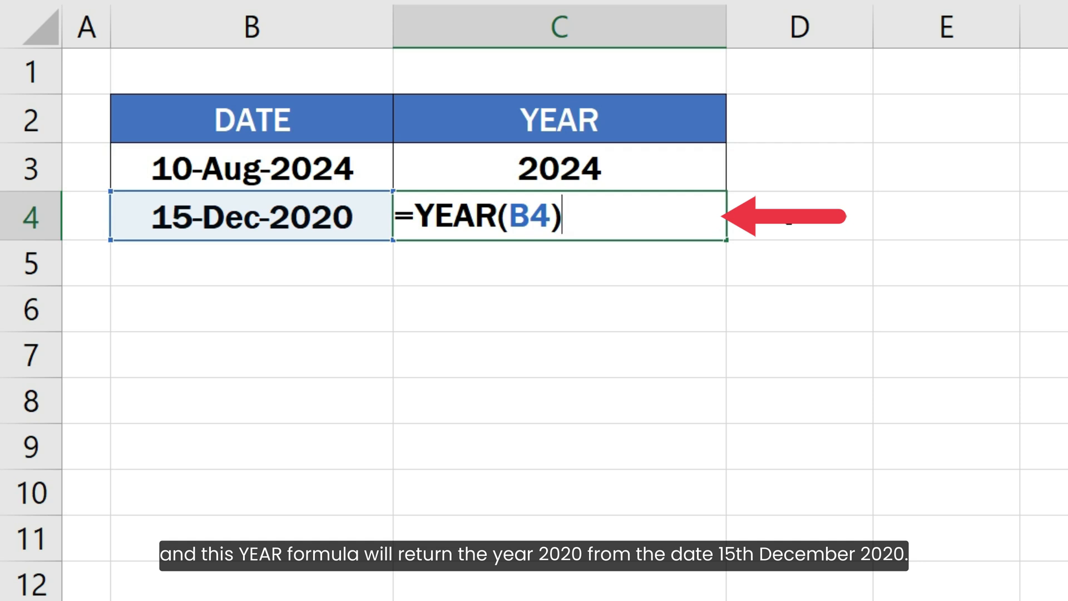
pyautogui.press('Return')
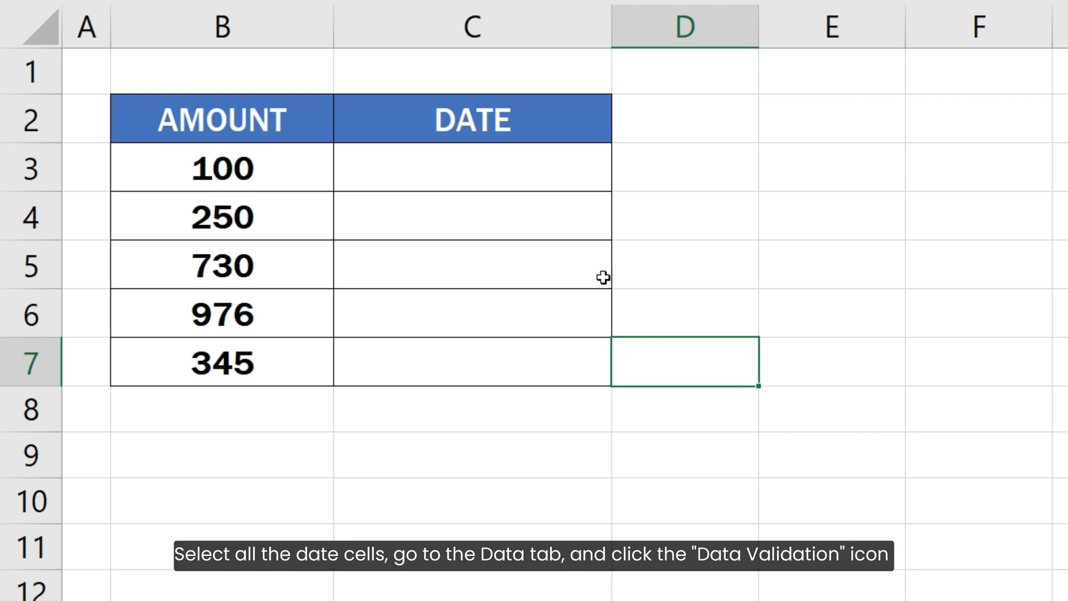
# Step: Open data validation for the empty date cells C3:C7 and set it to allow Custom criteria
pyautogui.moveTo(532, 170); pyautogui.dragTo(541, 361)
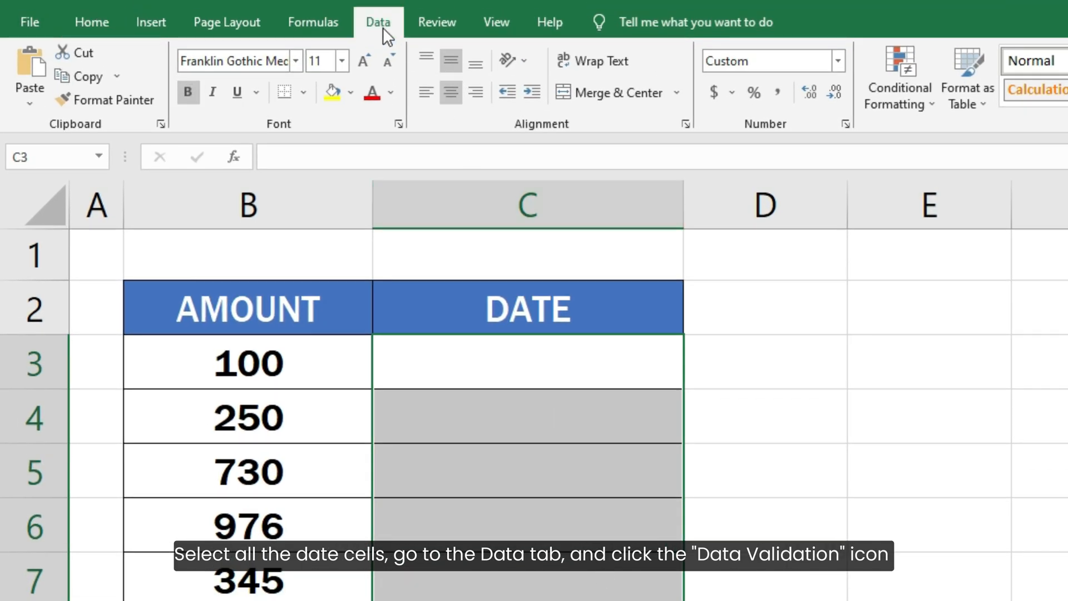
pyautogui.click(382, 28)
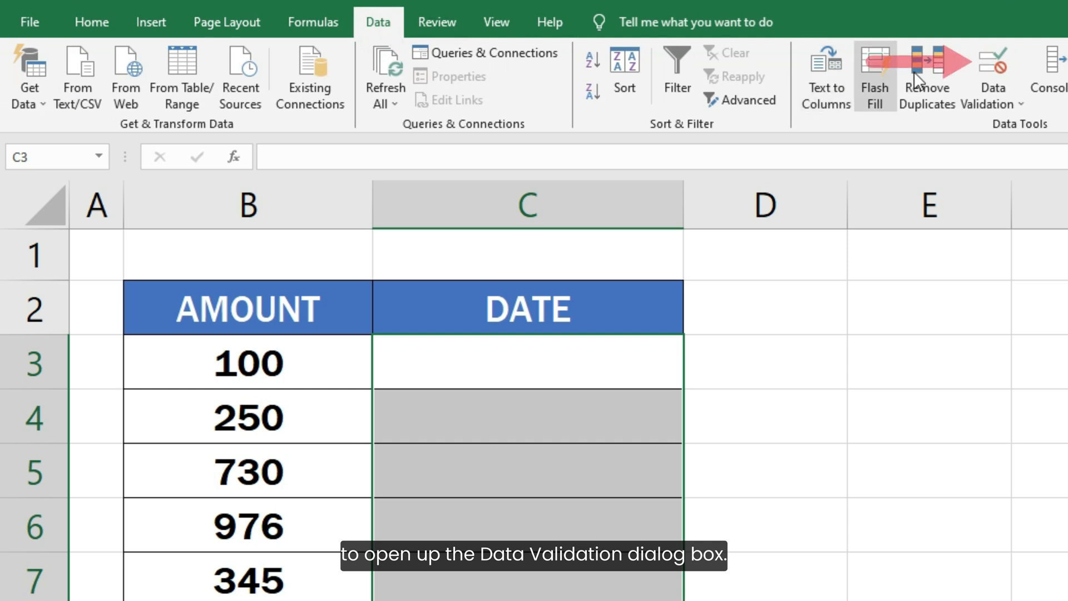
pyautogui.click(987, 68)
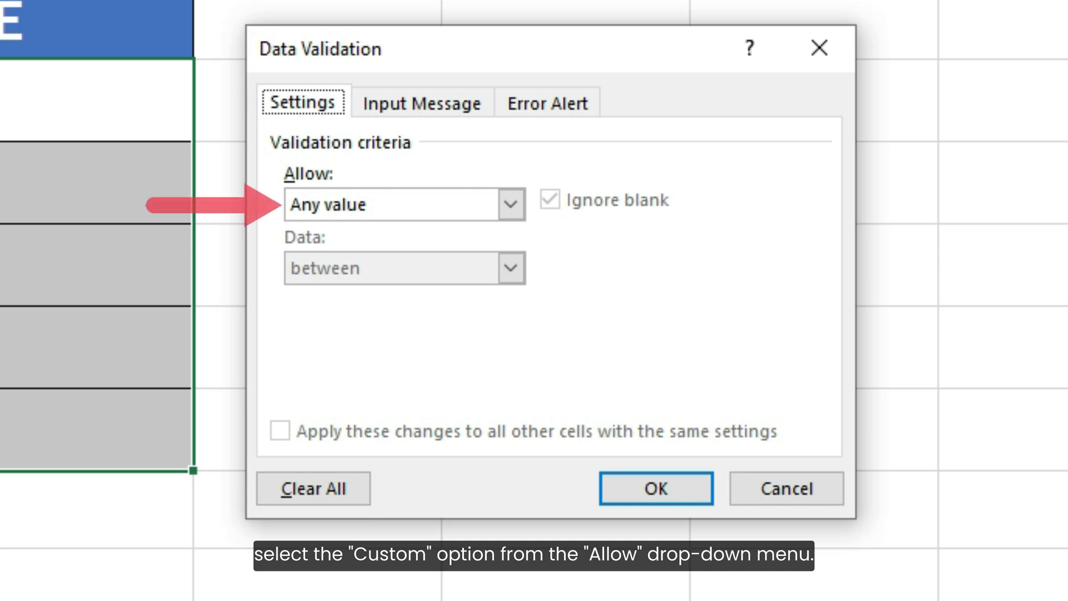
pyautogui.click(501, 200)
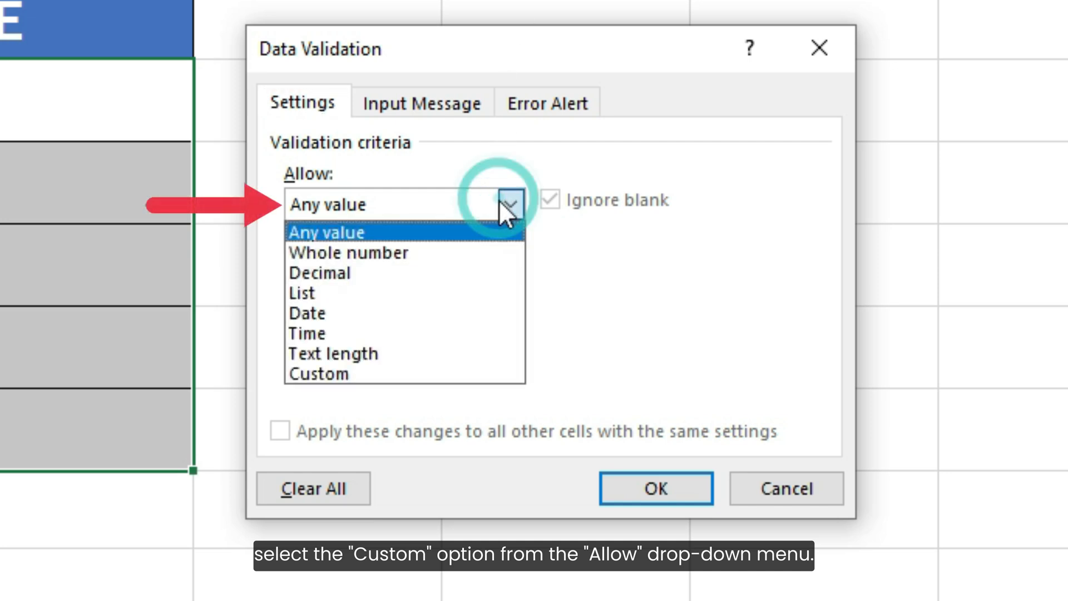
pyautogui.click(451, 368)
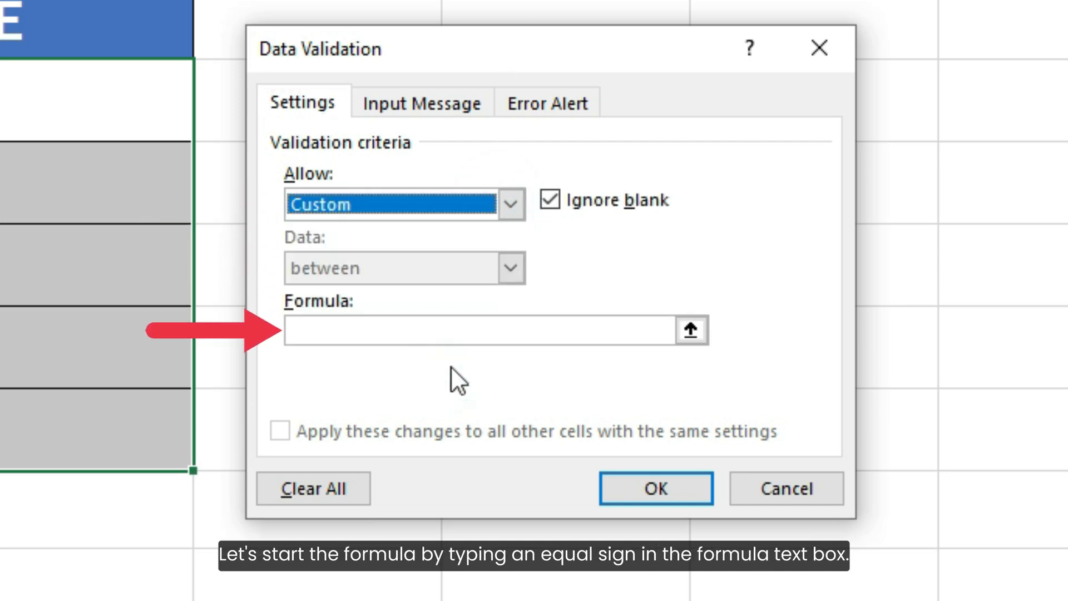
# Step: Enter the validation formula =YEAR(C3) = 2025 and apply the validation rule
pyautogui.click(450, 334)
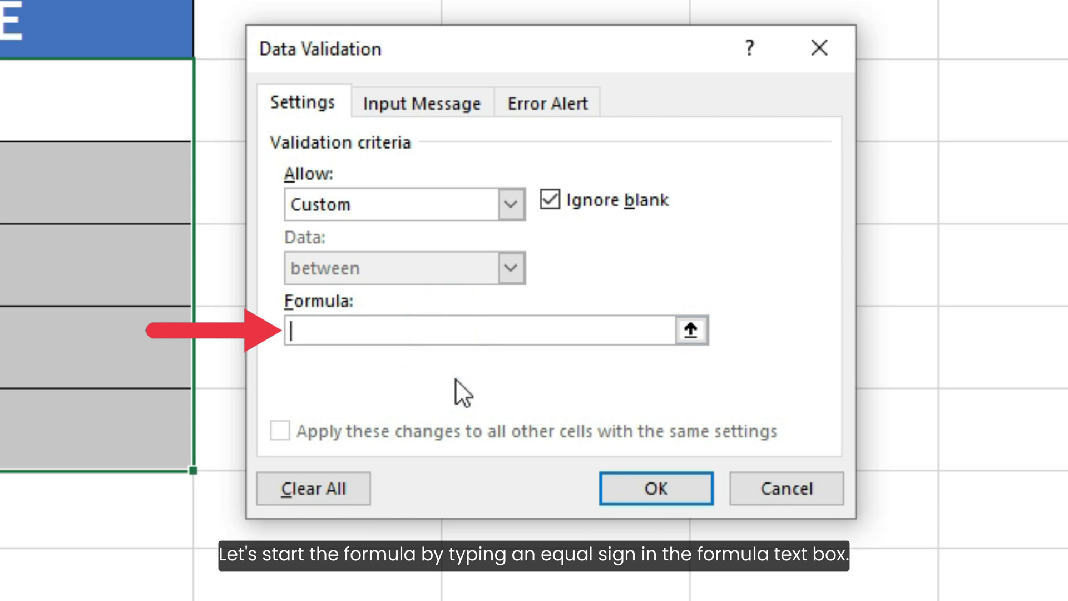
pyautogui.write('=YEAR')
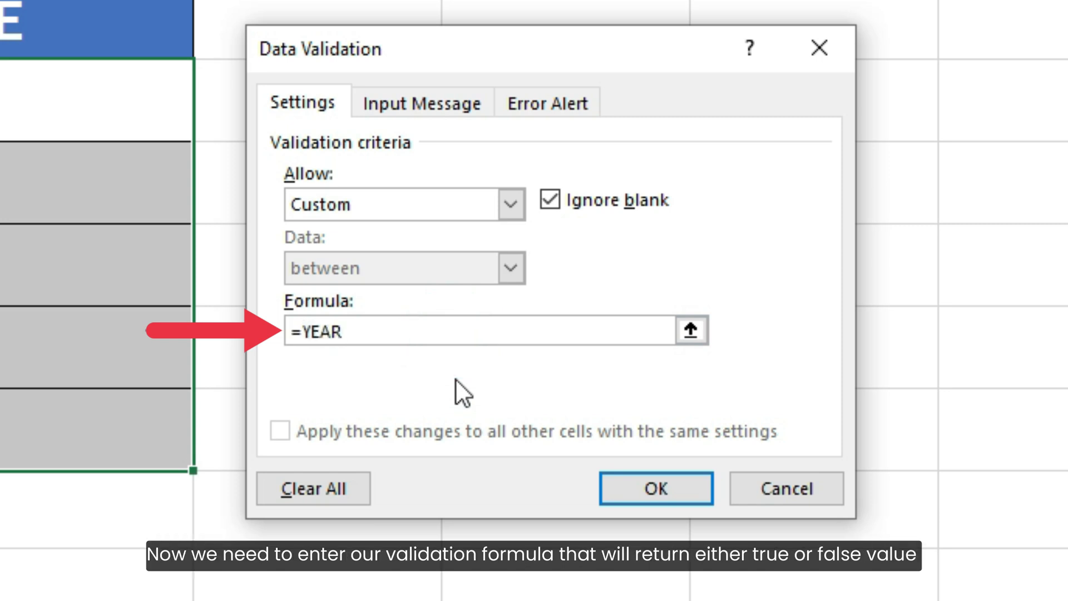
pyautogui.write('(C3) = 2025')
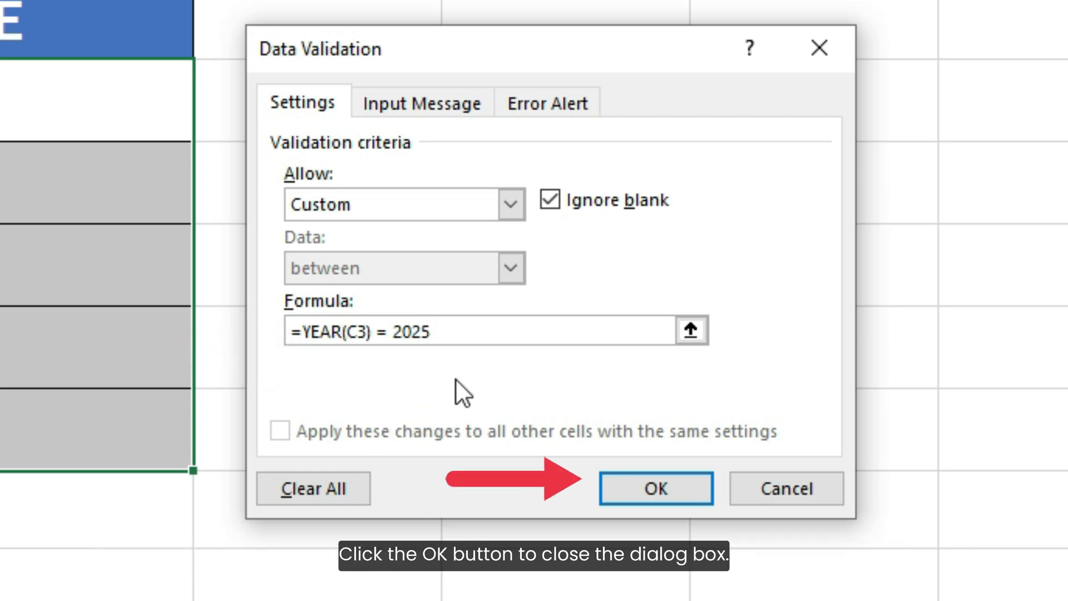
pyautogui.click(630, 497)
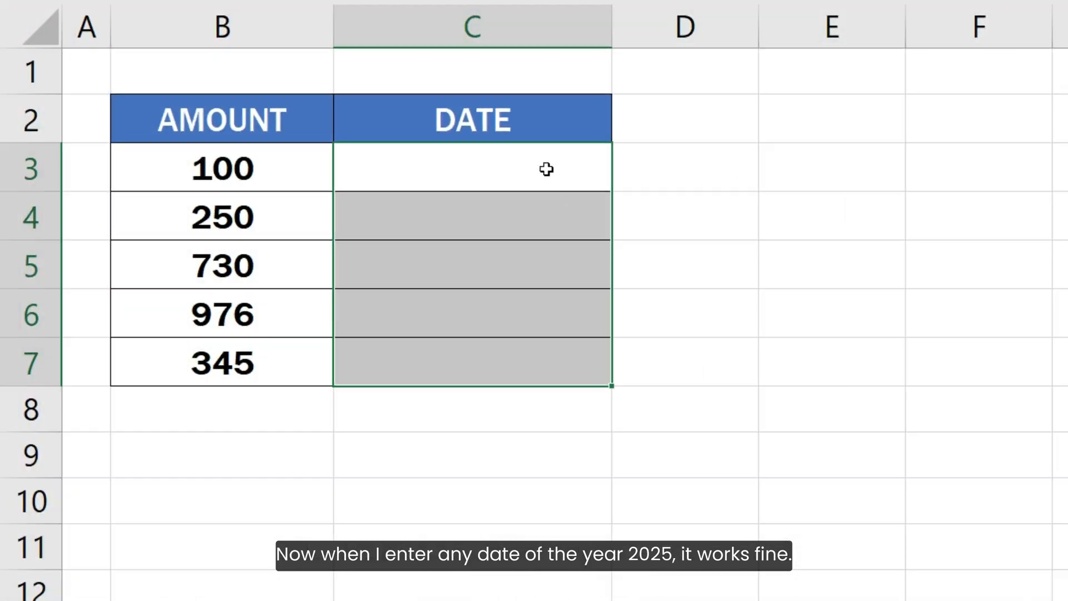
# Step: Enter the date 01-Jan-2025 in C3
pyautogui.click(418, 147)
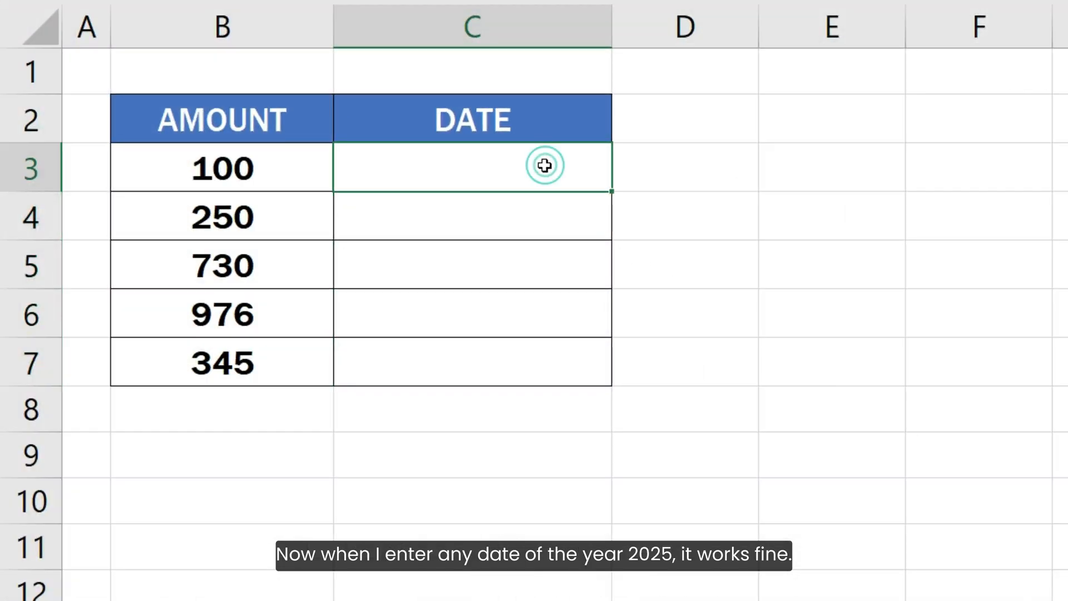
pyautogui.write('01-Jan')
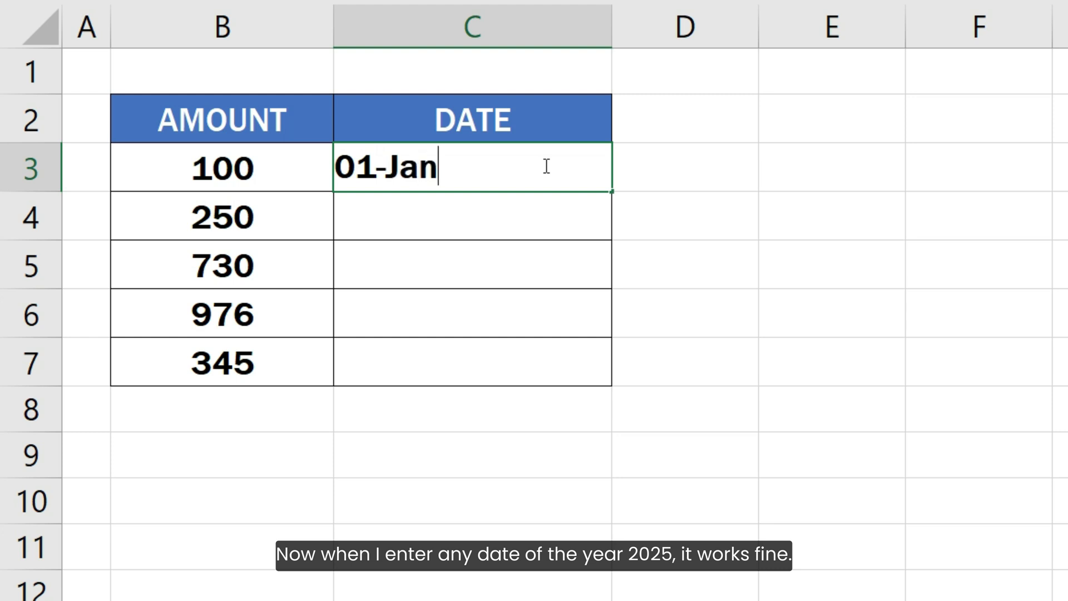
pyautogui.write('-2025')
pyautogui.press('Return')
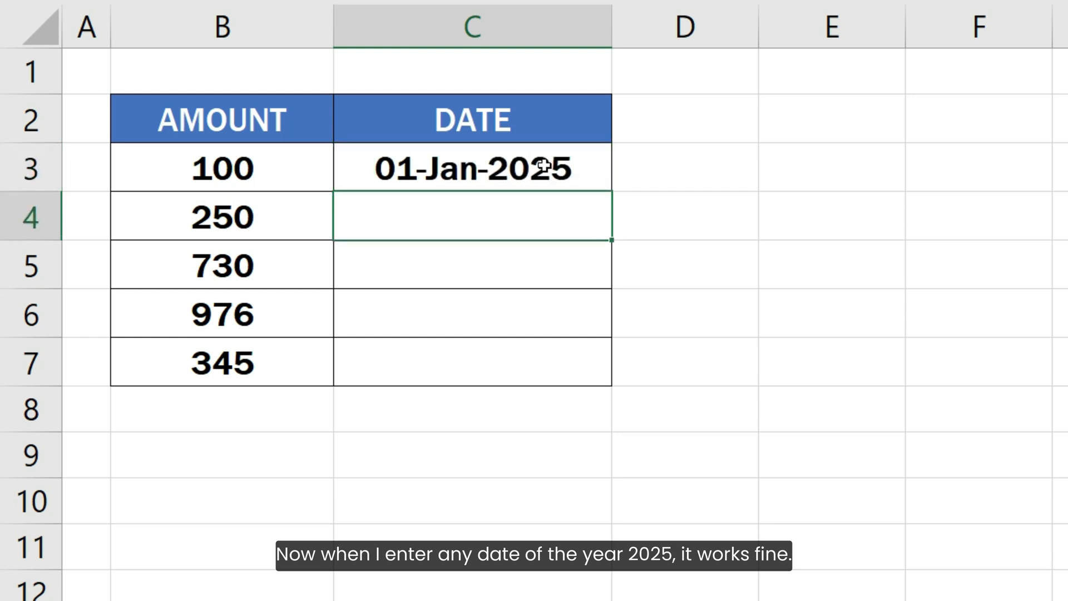
# Step: Try to enter 15-Aug-2020 in C4 and cancel the rejected entry
pyautogui.write('15-A')
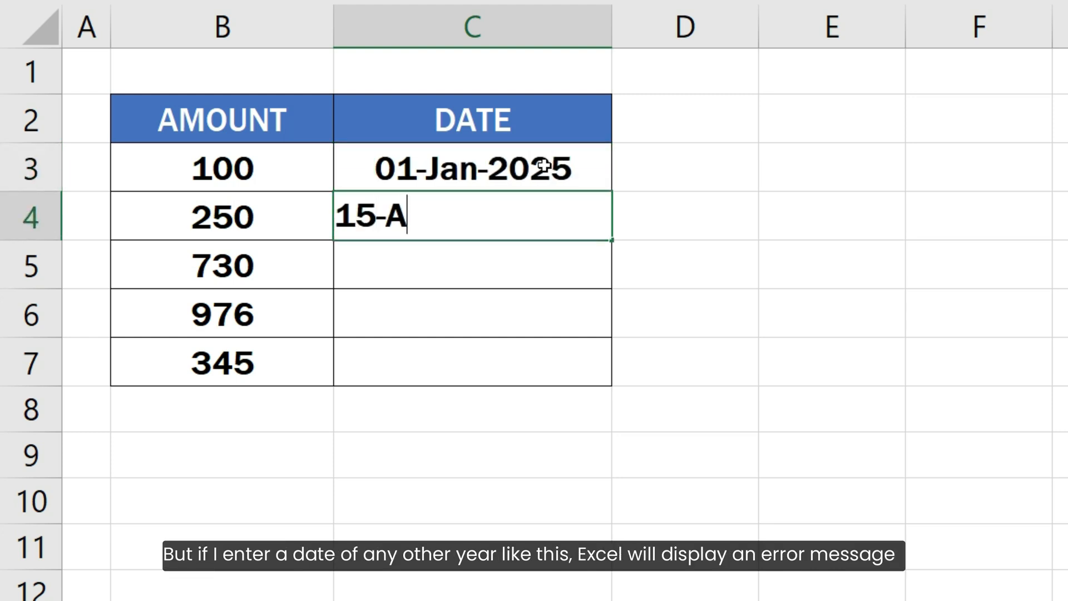
pyautogui.write('ug-2020')
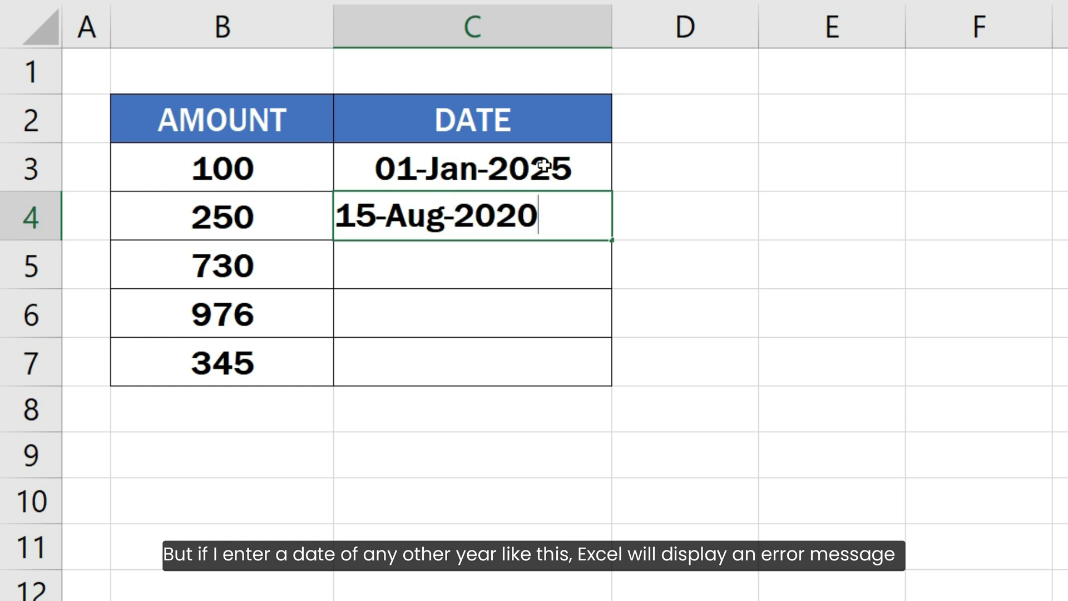
pyautogui.press('Return')
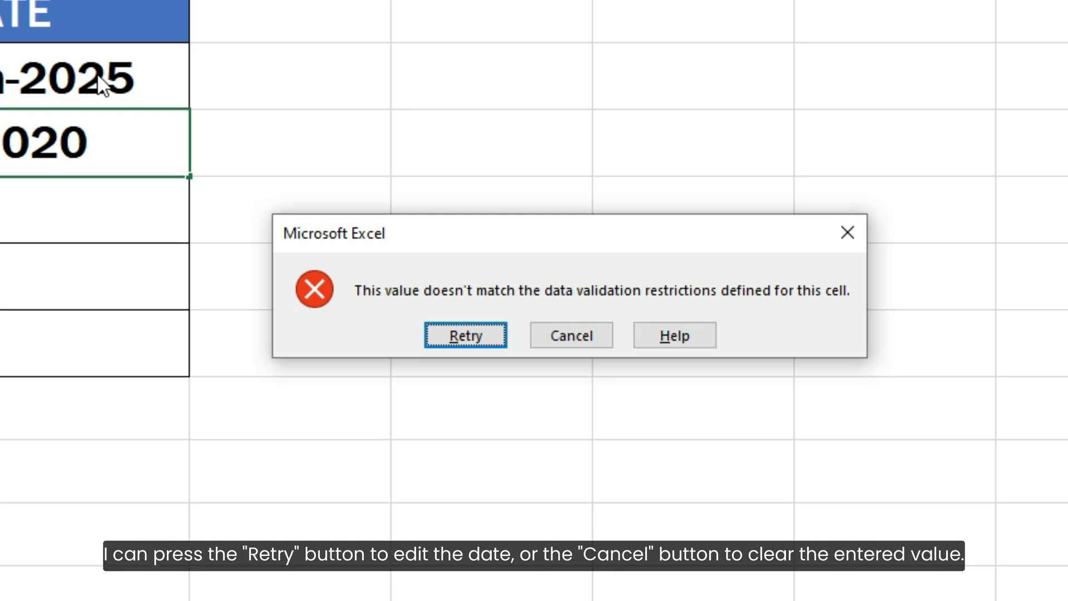
pyautogui.click(556, 334)
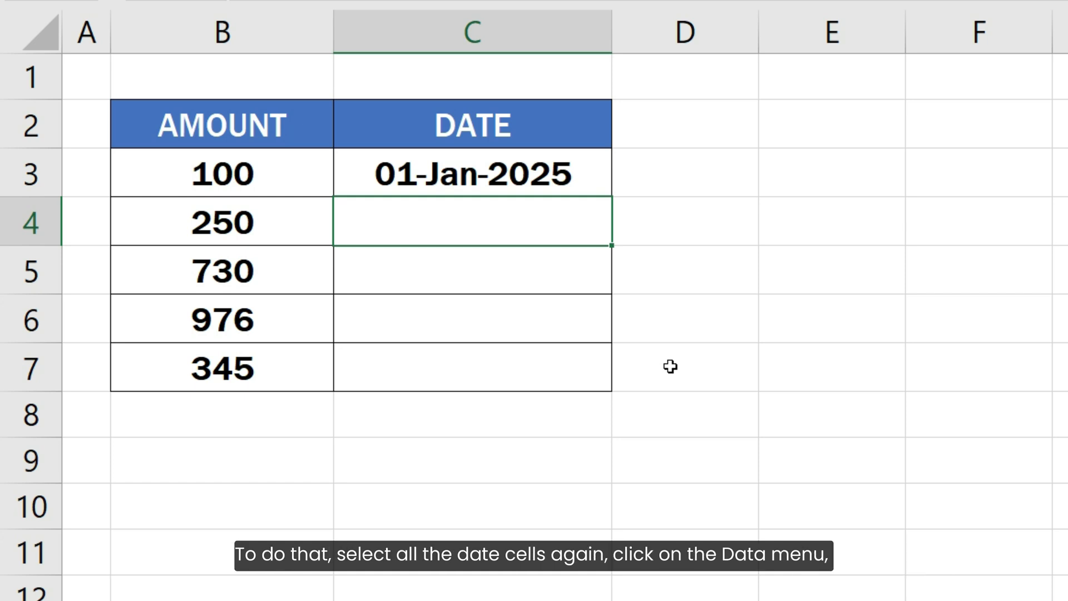
# Step: Reopen data validation for C3:C7 and set the error alert title to Invalid date
pyautogui.moveTo(562, 183); pyautogui.dragTo(577, 363)
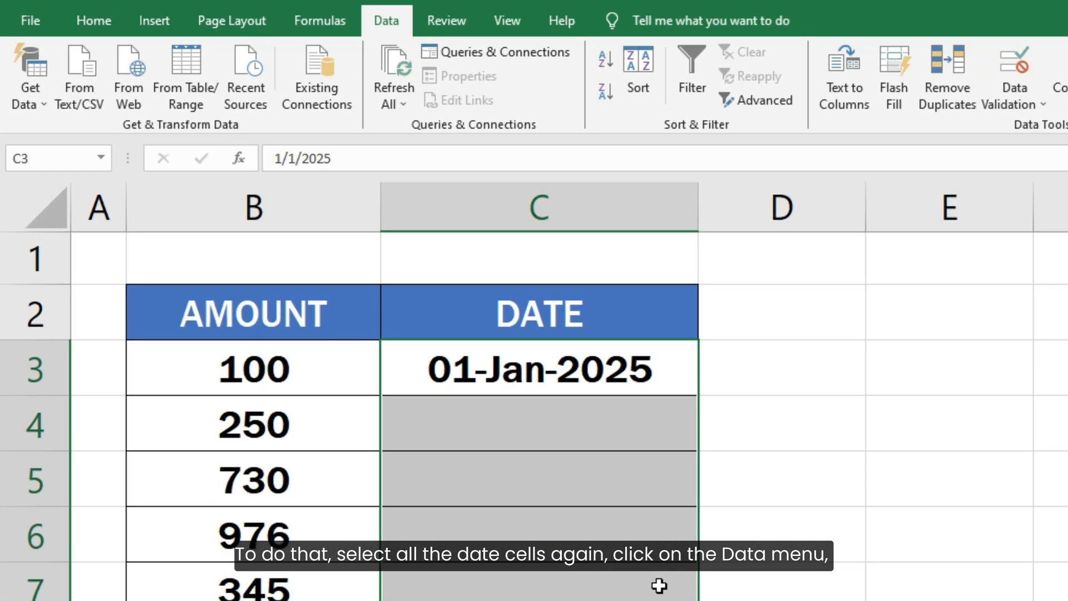
pyautogui.click(1020, 75)
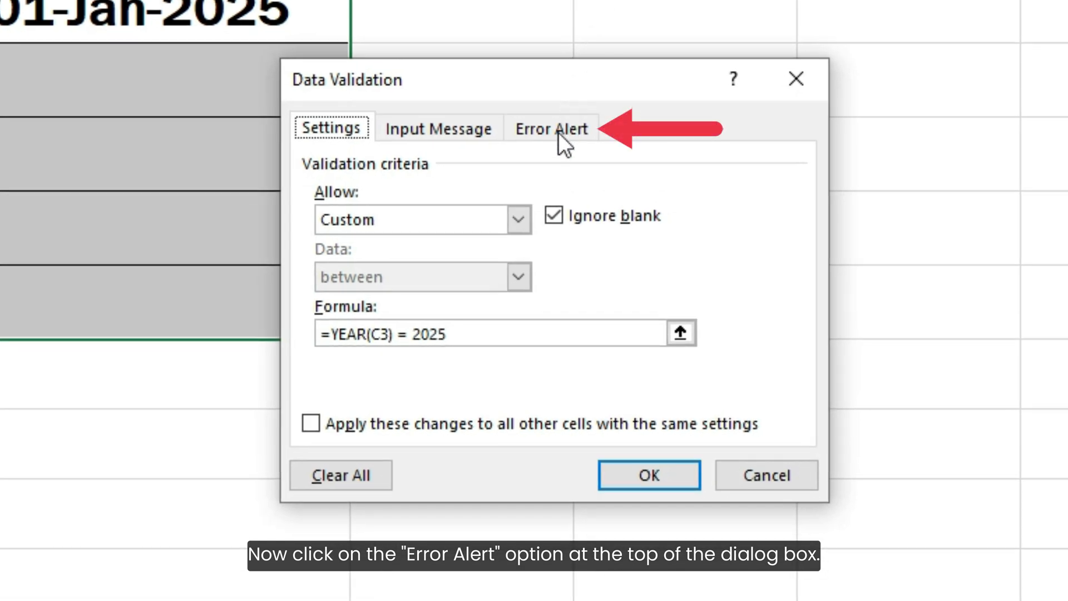
pyautogui.click(558, 133)
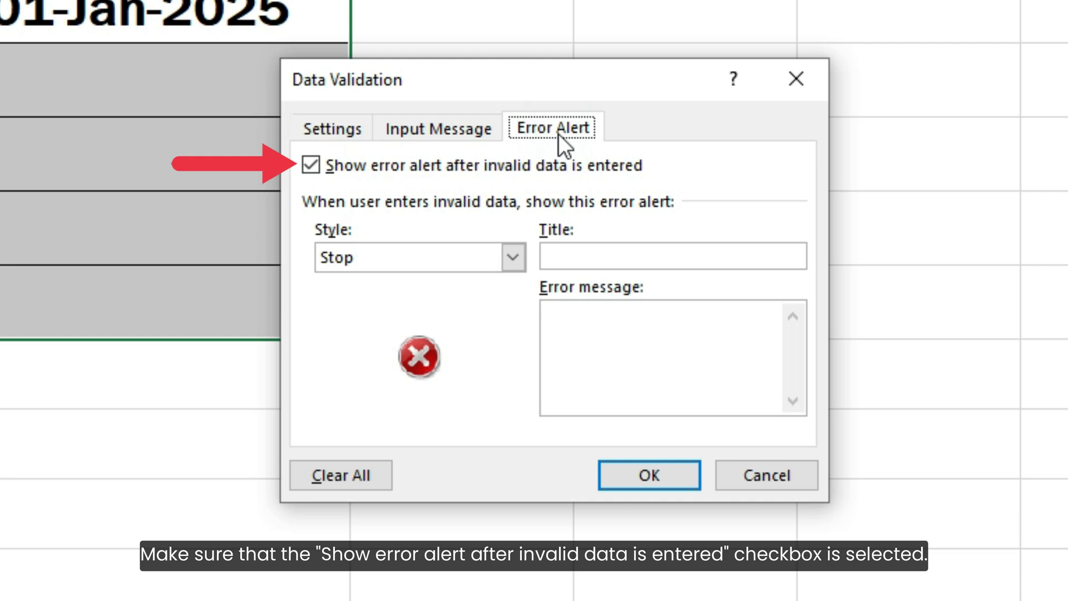
pyautogui.click(555, 249)
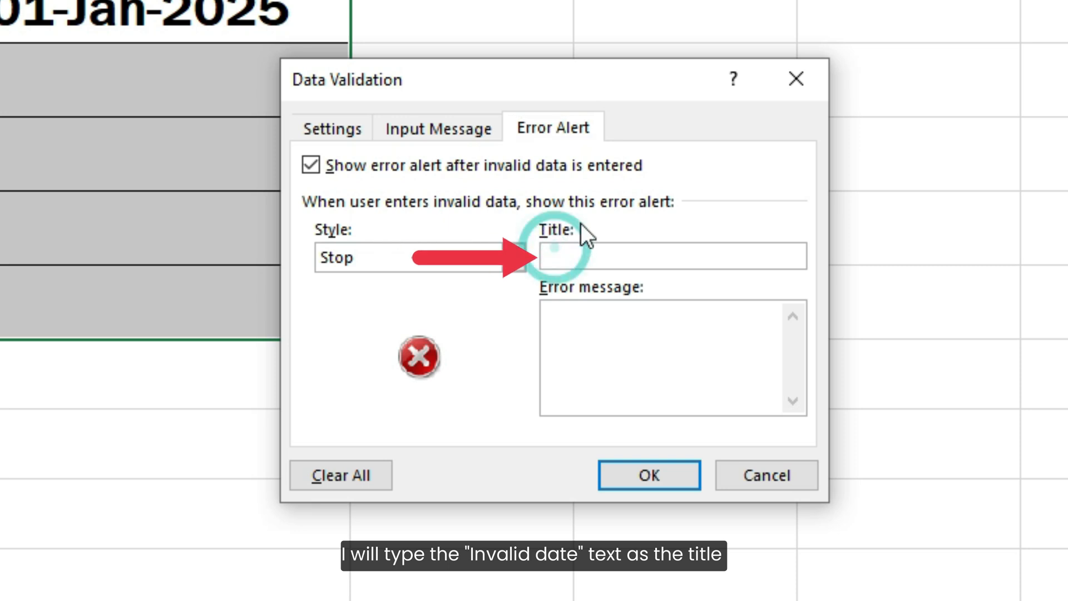
pyautogui.write('Invalid date')
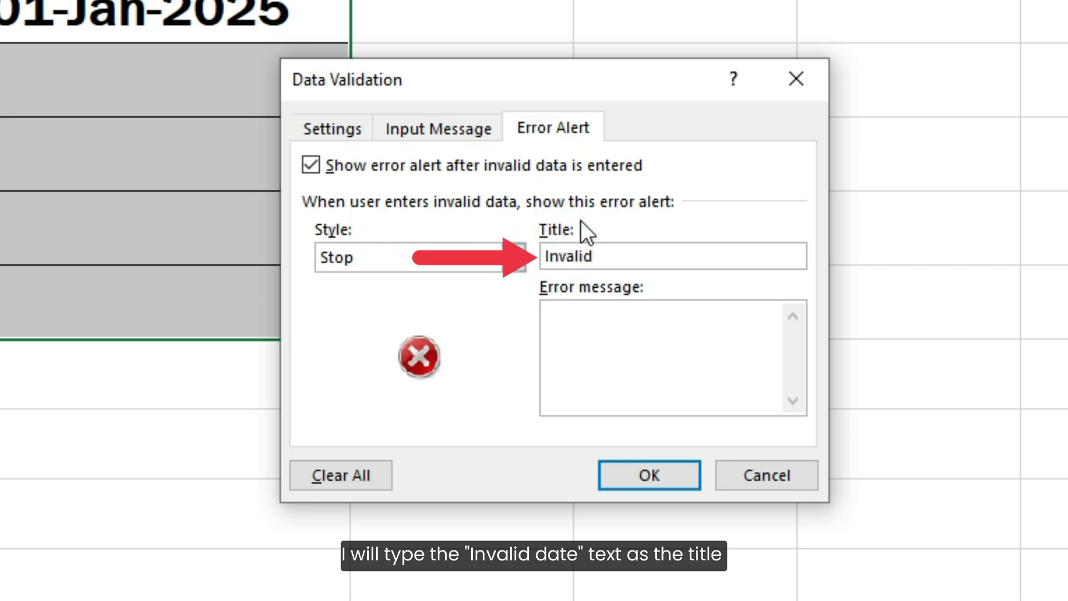
# Step: Set the error alert message to "Please enter the date of year 2025." and apply it
pyautogui.click(585, 319)
pyautogui.write('Ple')
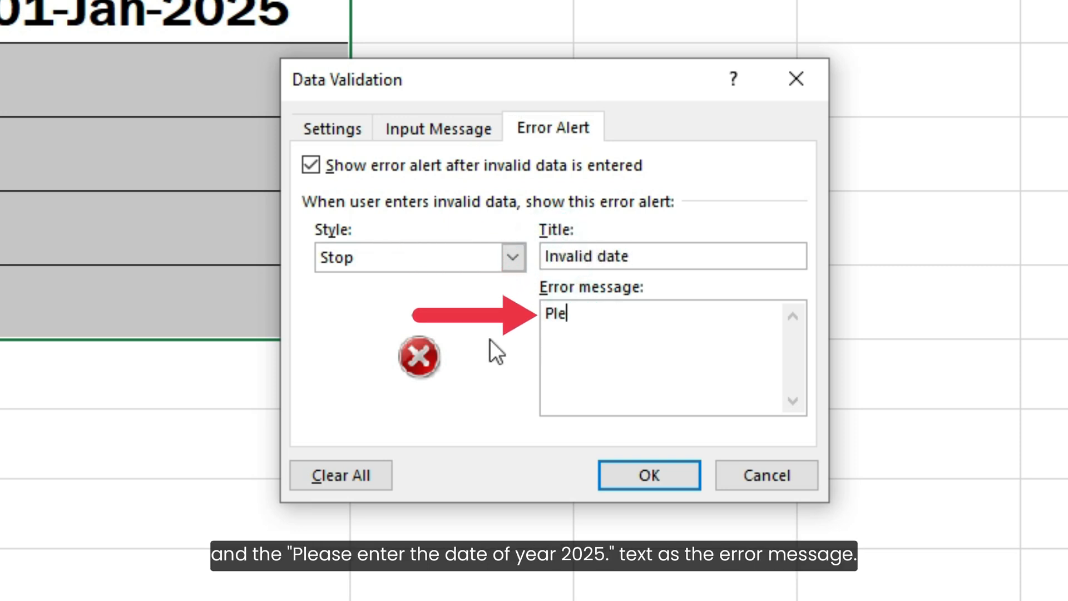
pyautogui.write('ase enter the date o')
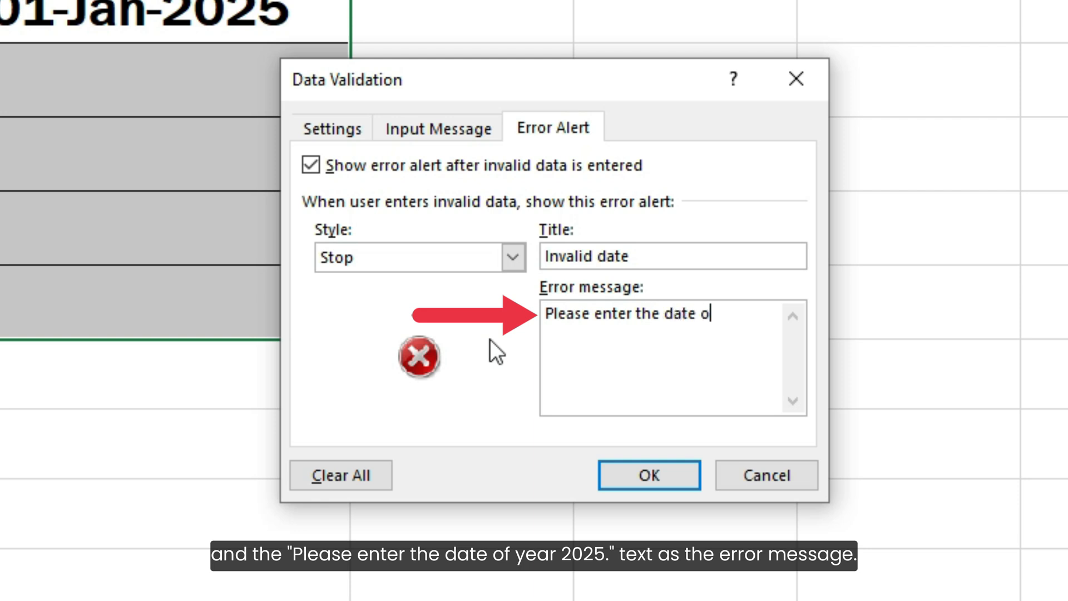
pyautogui.write('f year 2025.')
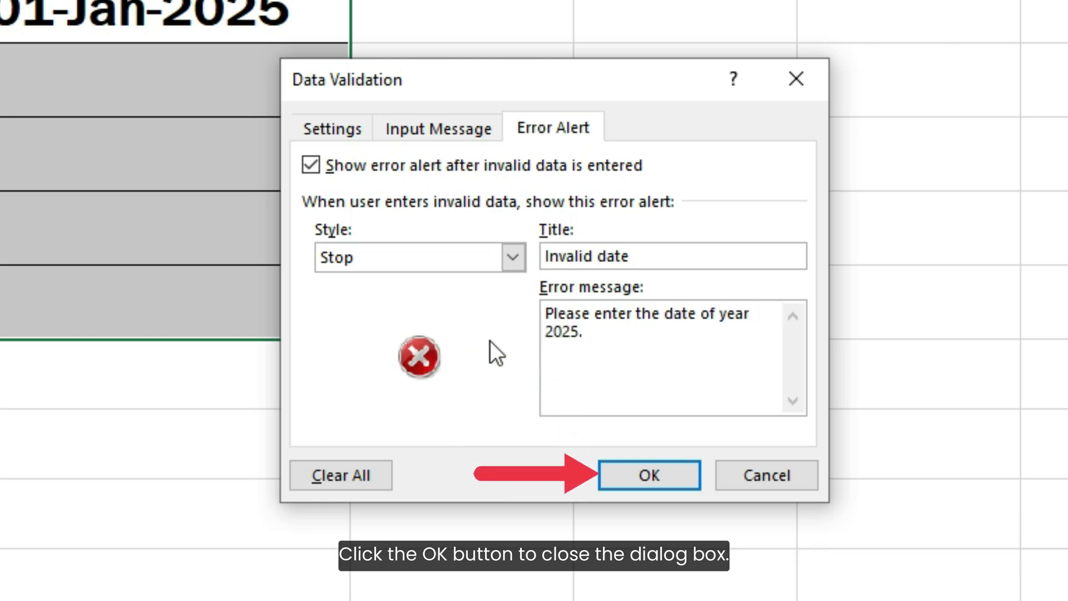
pyautogui.click(641, 470)
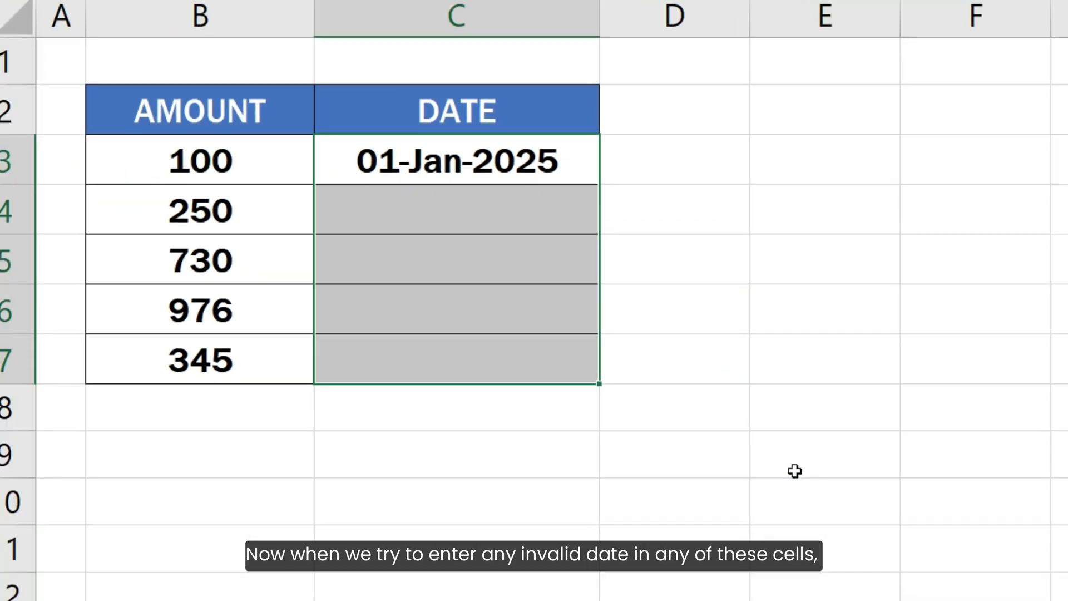
# Step: Try to enter 15-Aug-2020 in C4 to test the custom error alert
pyautogui.click(572, 212)
pyautogui.write('15-Au')
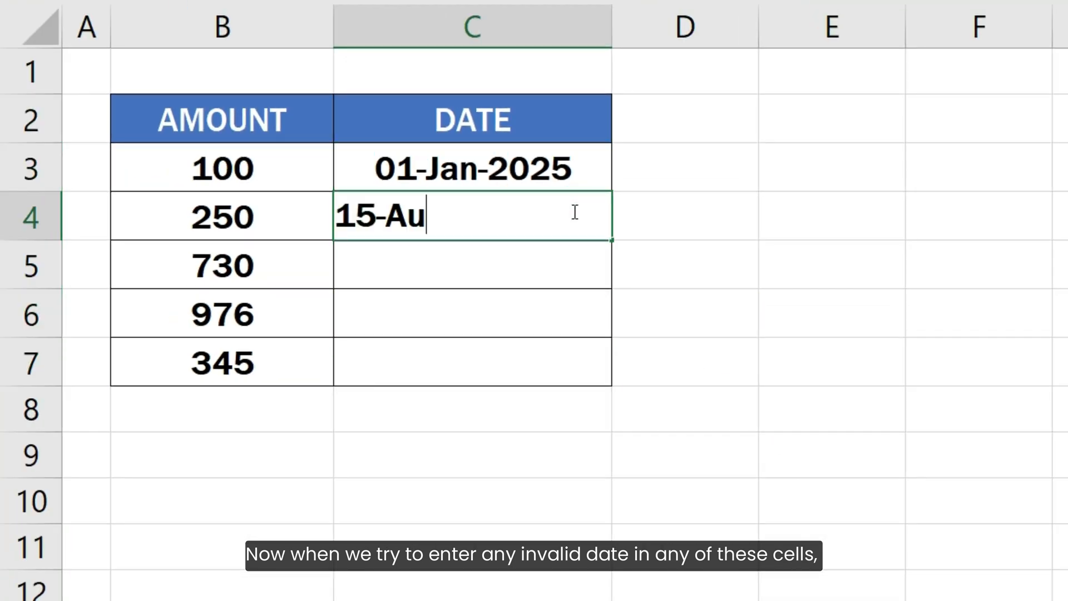
pyautogui.write('g-2020')
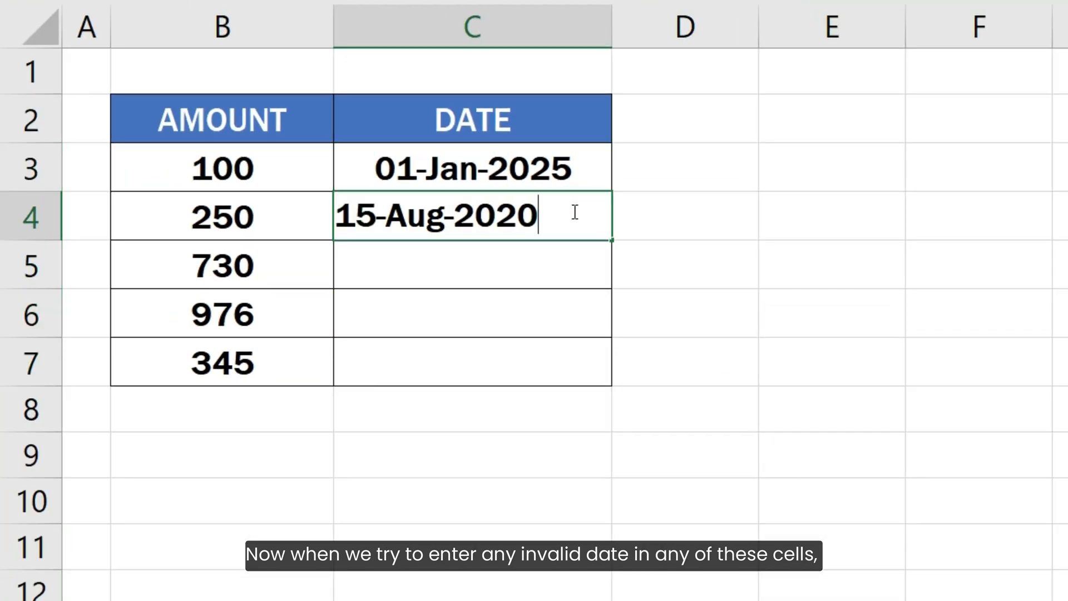
pyautogui.press('Return')
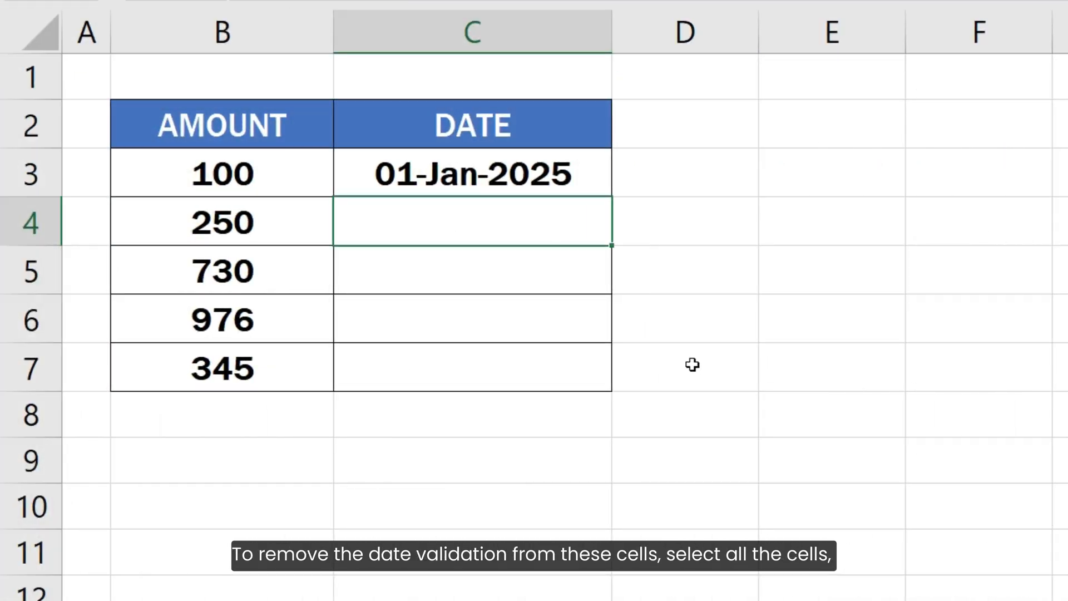
# Step: Remove all data validation settings from the date cells C3:C7
pyautogui.moveTo(556, 176); pyautogui.dragTo(573, 356)
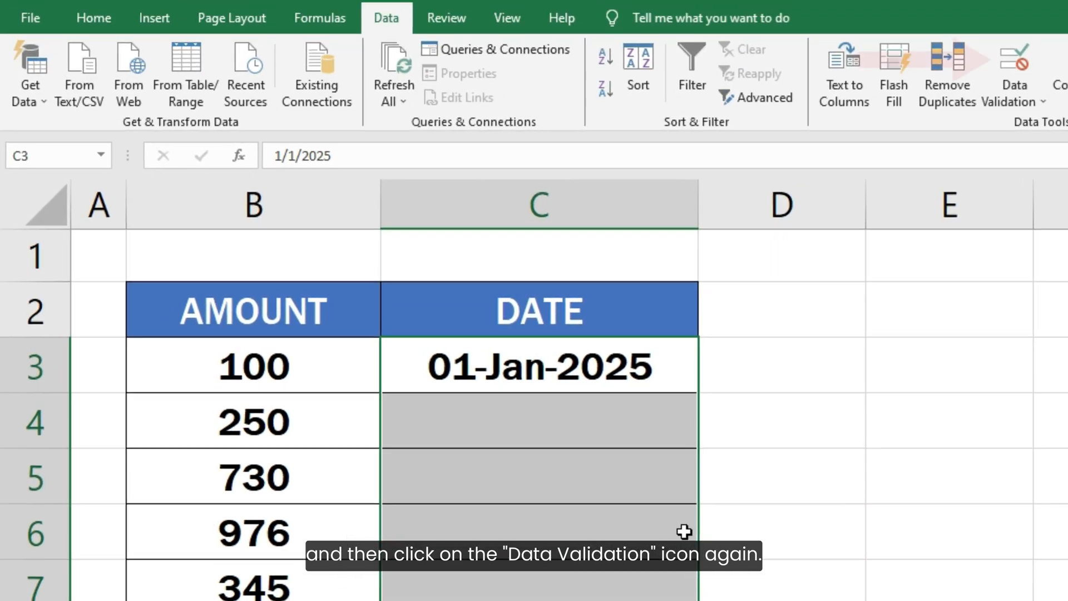
pyautogui.click(1006, 61)
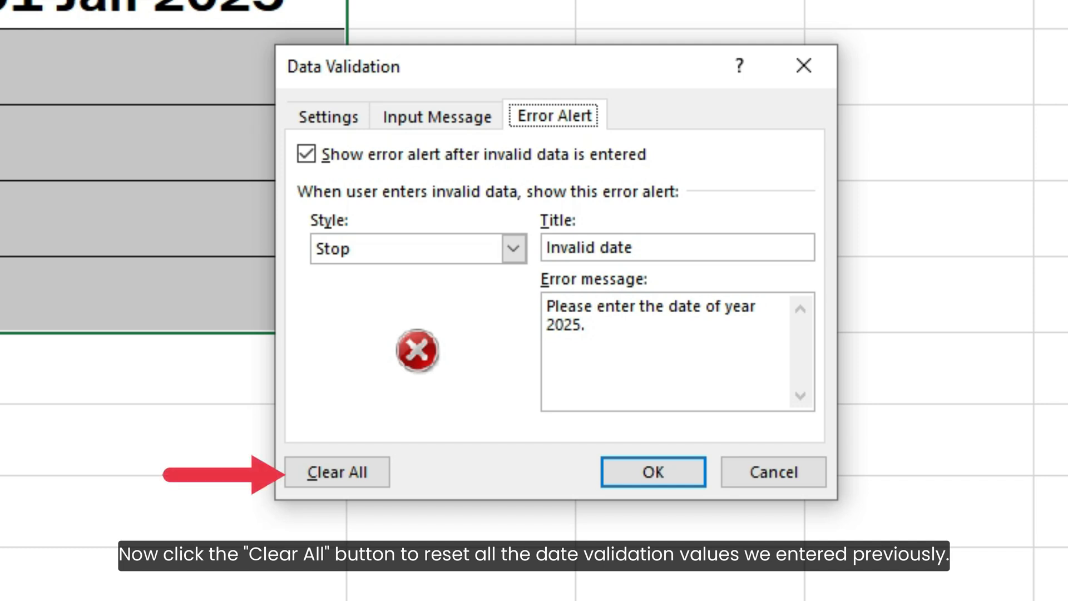
pyautogui.click(363, 477)
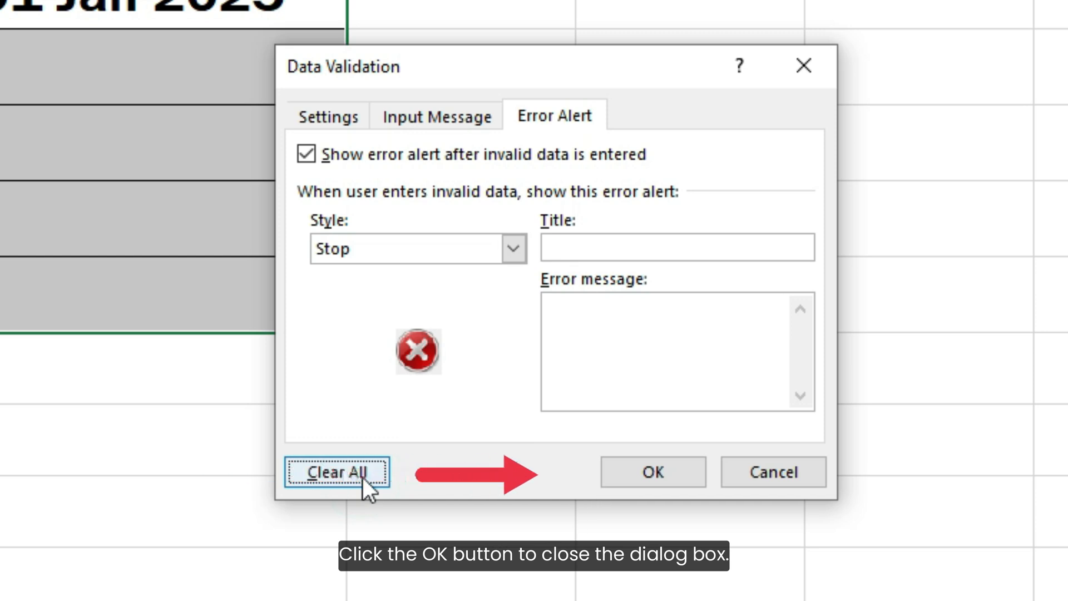
pyautogui.click(653, 473)
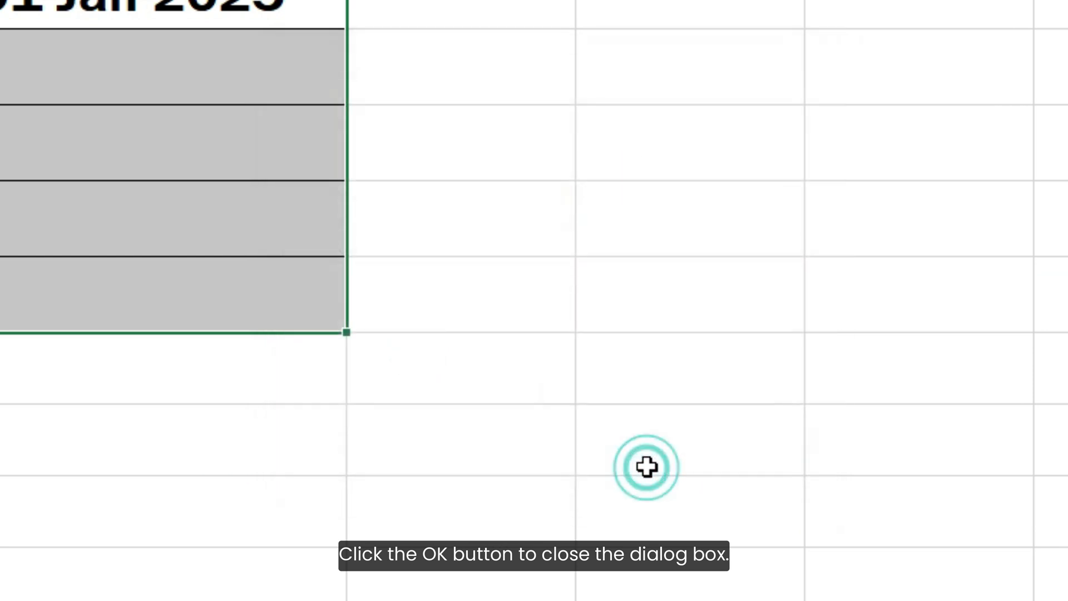
# Step: Enter 15-Aug-2020 in C4 and 20-Dec-1999 in C5
pyautogui.click(275, 61)
pyautogui.write('15-A')
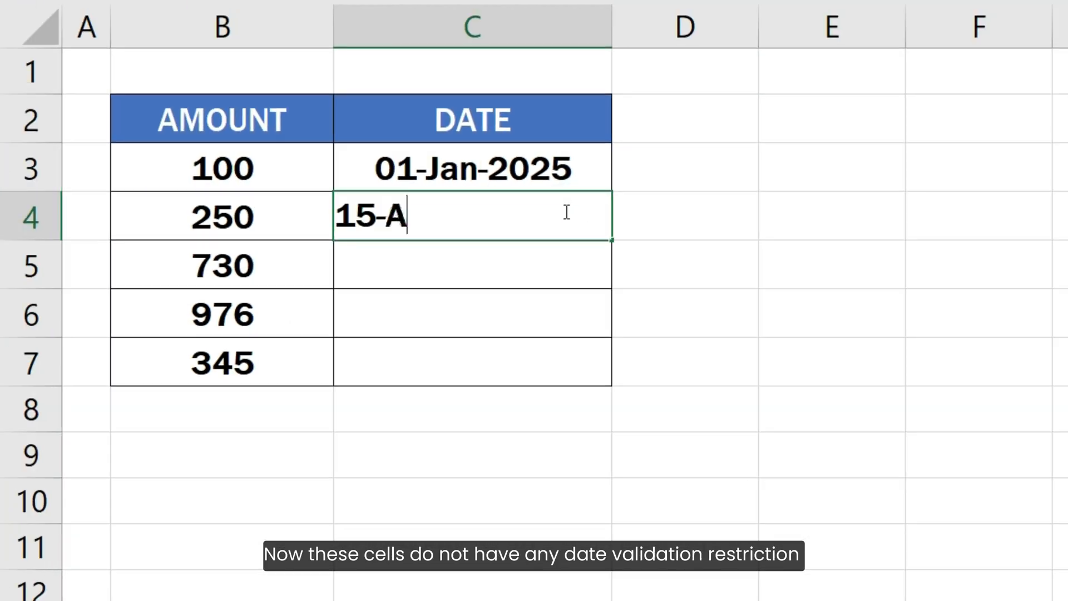
pyautogui.write('ug-2020')
pyautogui.press('Return')
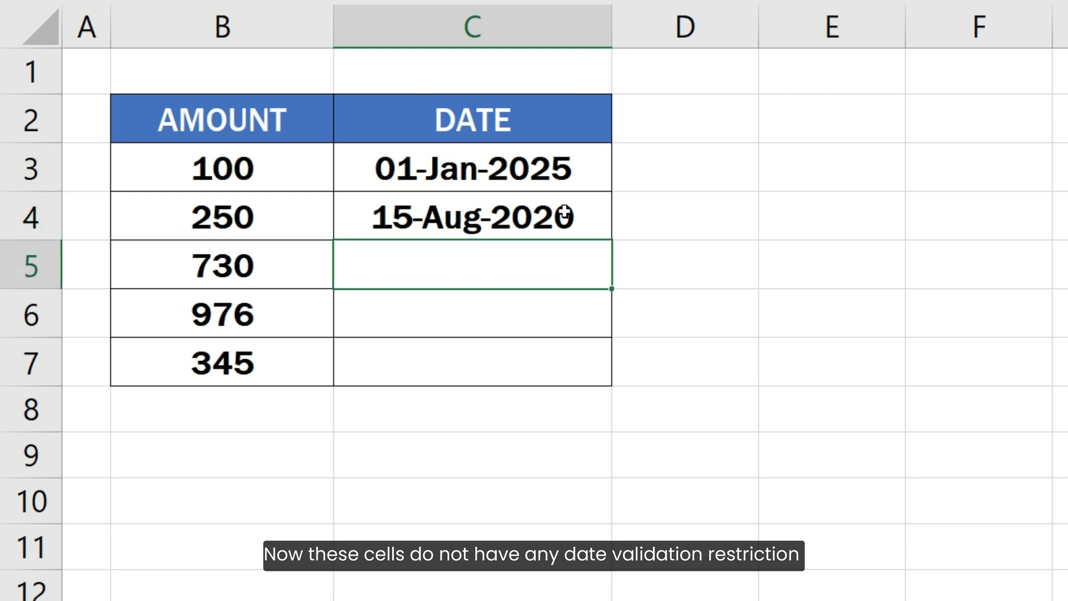
pyautogui.write('20-Dec')
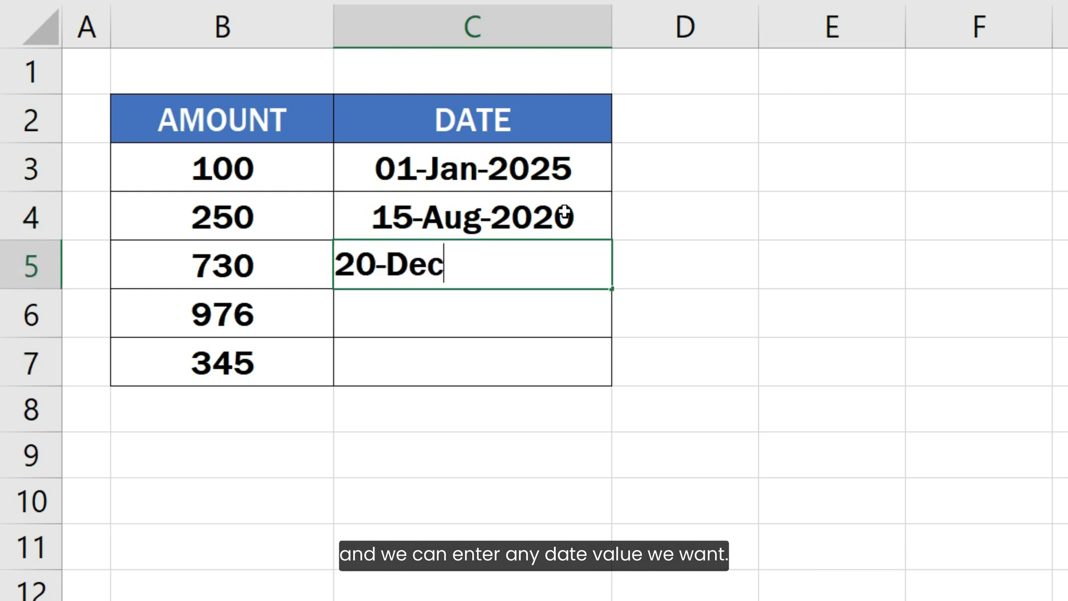
pyautogui.write('-1999')
pyautogui.press('Return')
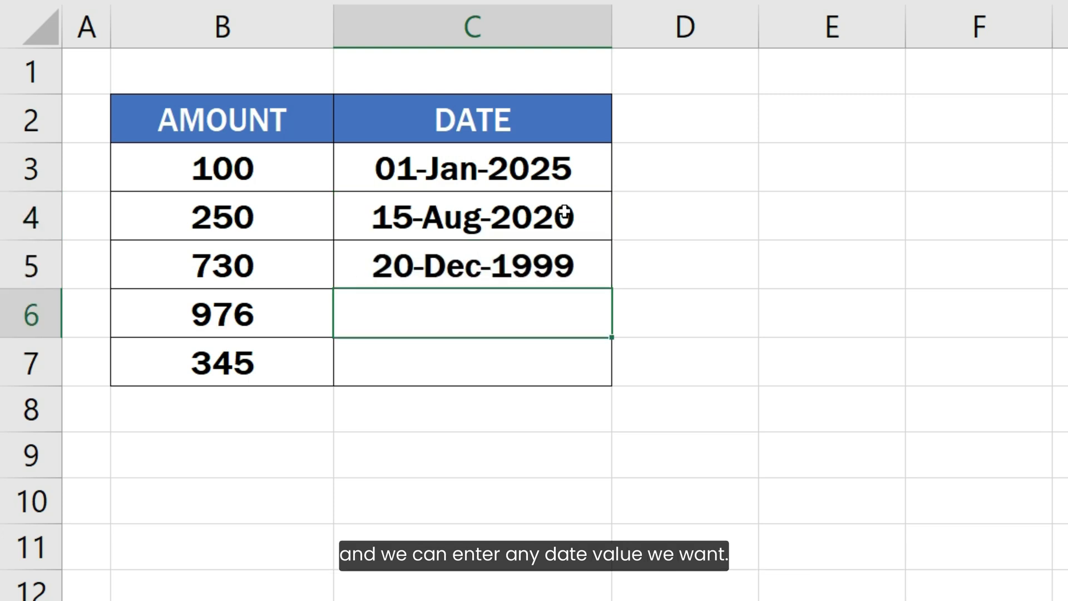